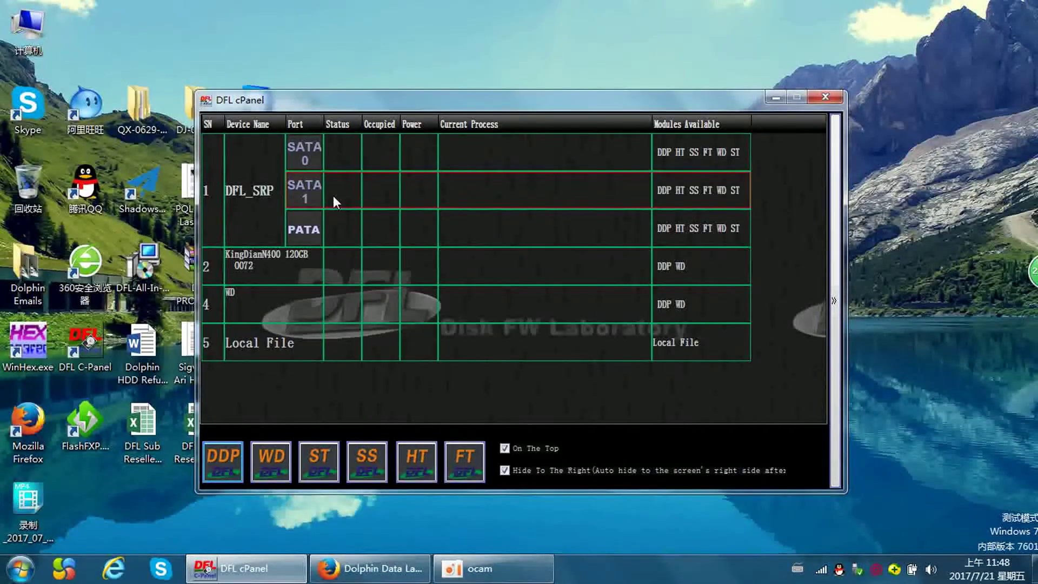
- Launch the Toshiba/Fujitsu (FT) module for the SATA 1 drive from its module list
{"action": "double_click", "coordinate": [333, 199]}
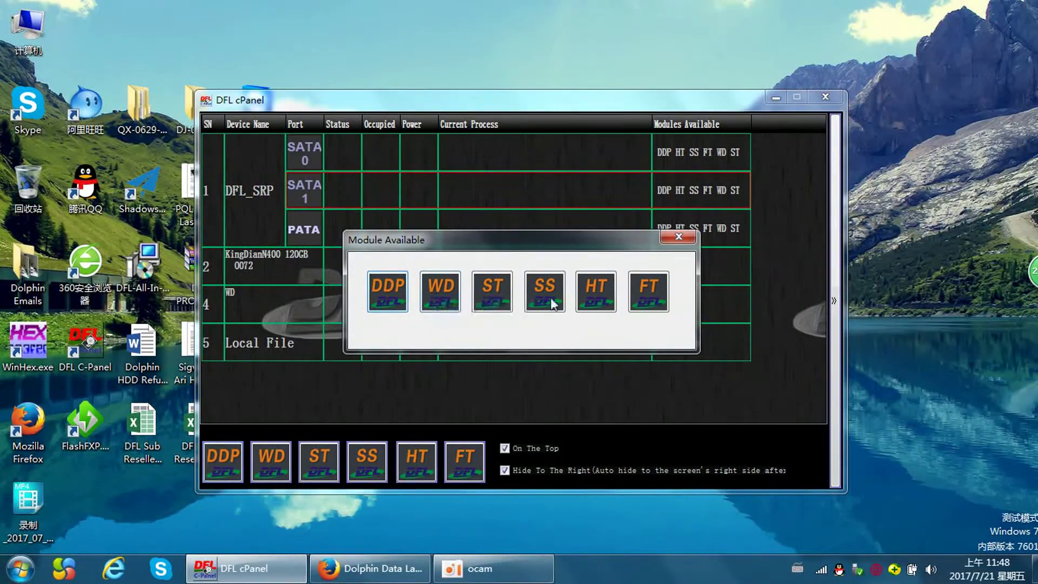
{"action": "left_click", "coordinate": [650, 295]}
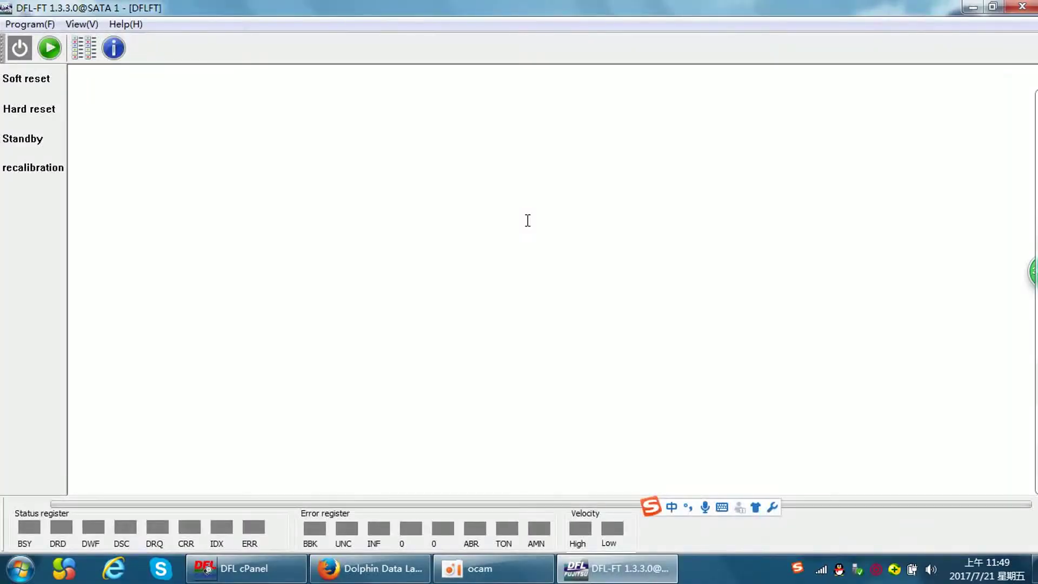
- Power up the SATA 1 drive, complete the disk search, and bring up the Toshiba/Fujitsu tool choice
{"action": "left_click", "coordinate": [20, 59]}
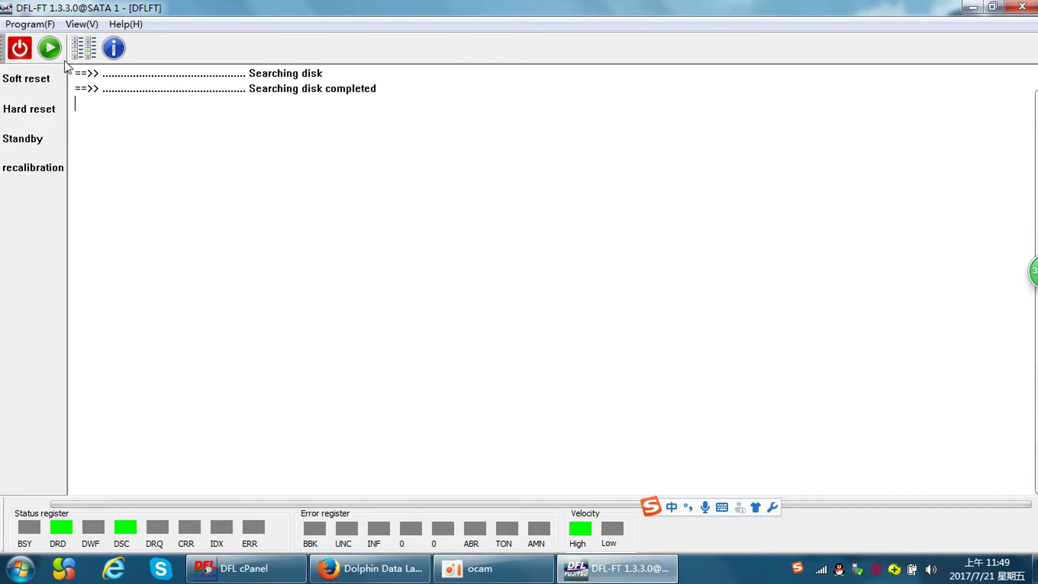
{"action": "left_click", "coordinate": [96, 47]}
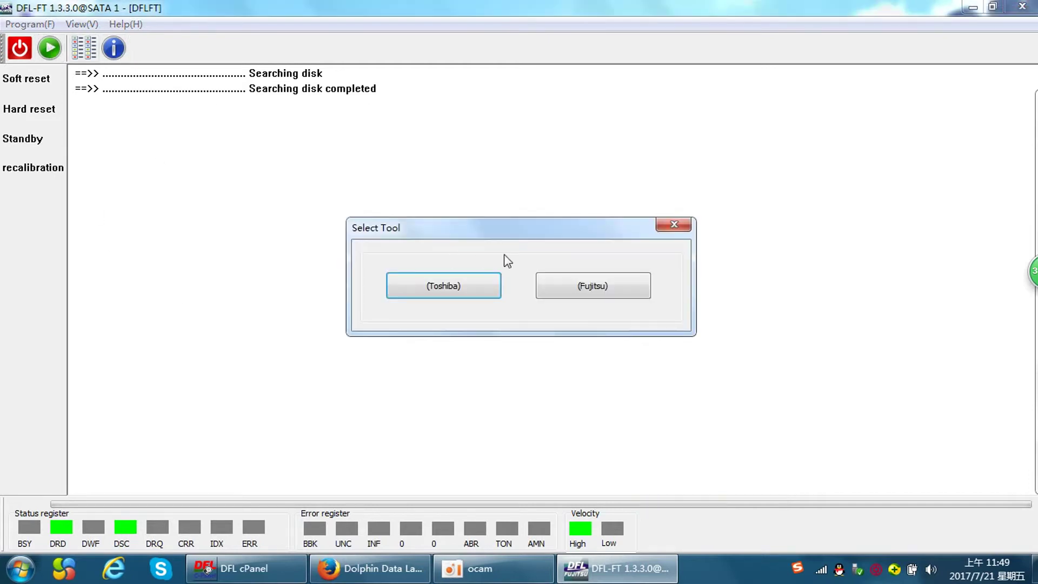
- Choose Toshiba, read the MQ01ABD050 drive details, and accept firmware folder D:\DFLTask\ despite it being non-empty
{"action": "left_click", "coordinate": [434, 291]}
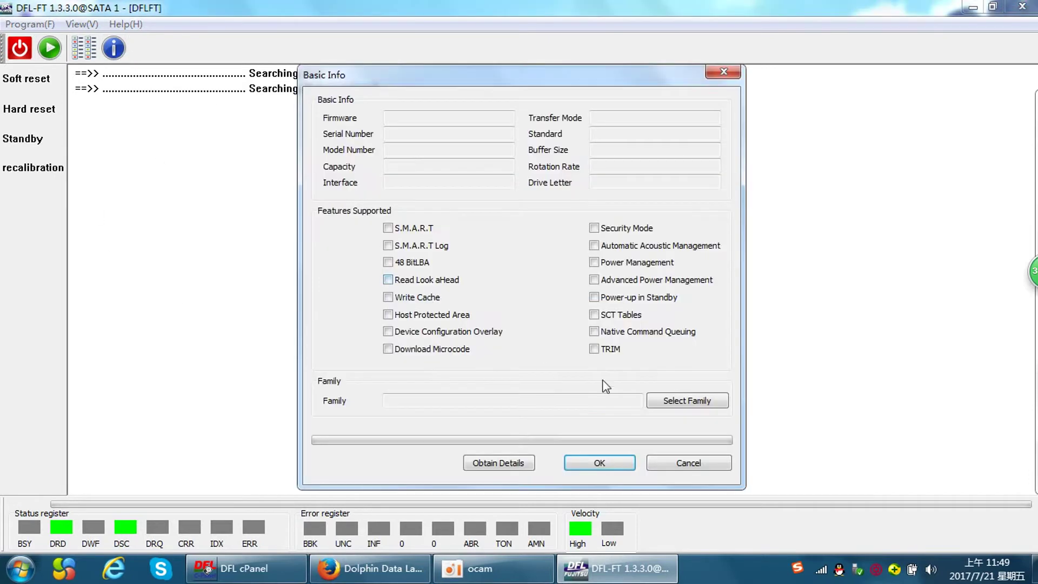
{"action": "left_click", "coordinate": [508, 465]}
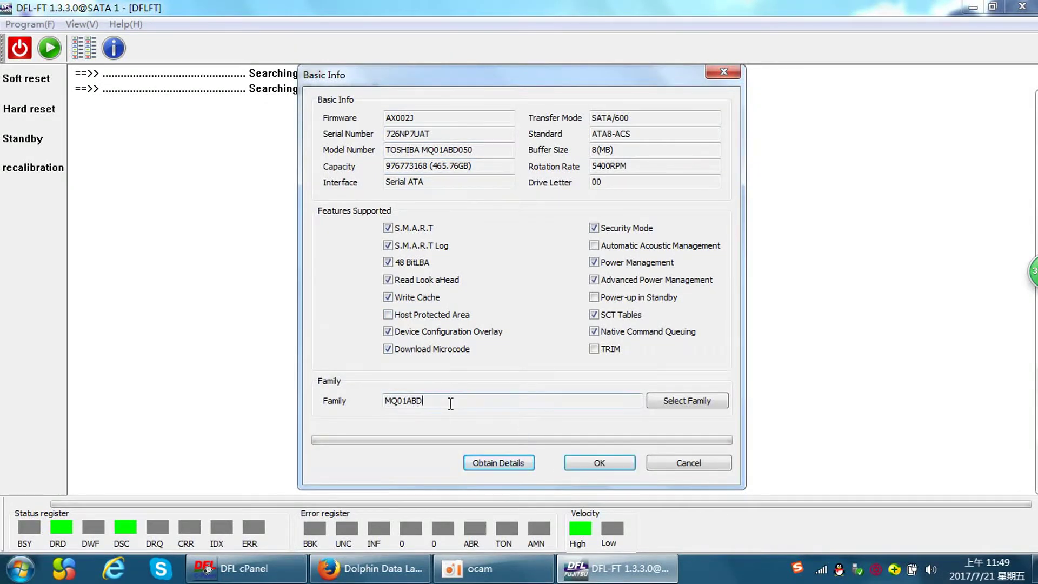
{"action": "left_click", "coordinate": [609, 464]}
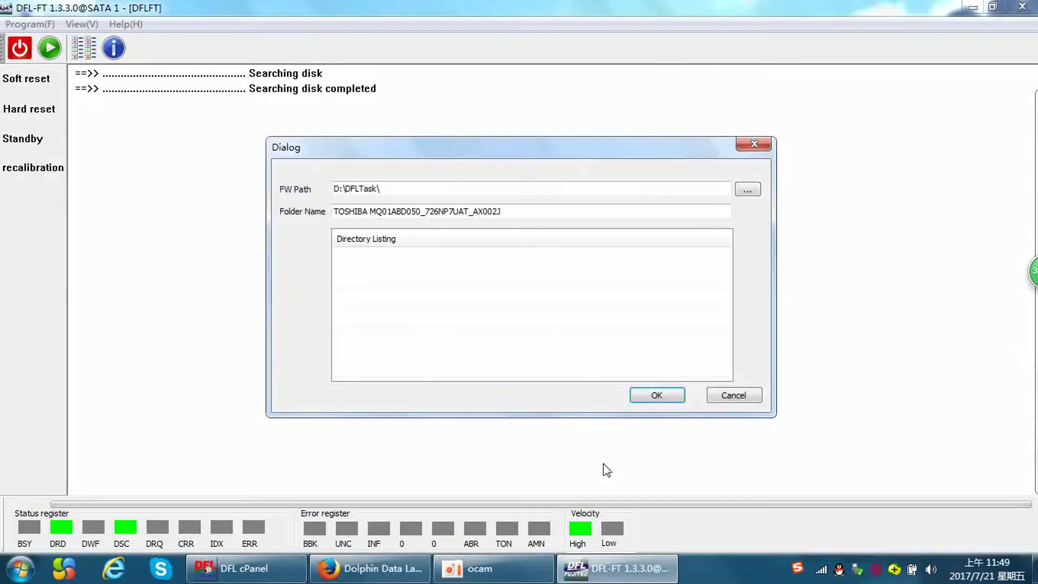
{"action": "left_click", "coordinate": [657, 396]}
{"action": "left_click", "coordinate": [539, 320]}
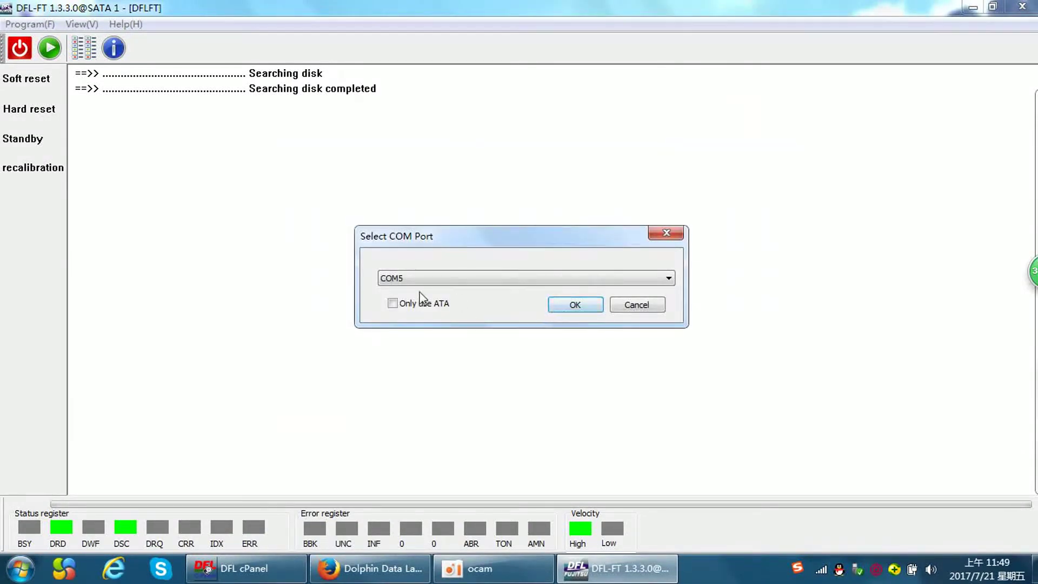
- Connect with Only use ATA ticked so the MQ01ABD tools initialize with firmware AX002J and 51 modules
{"action": "left_click", "coordinate": [421, 305]}
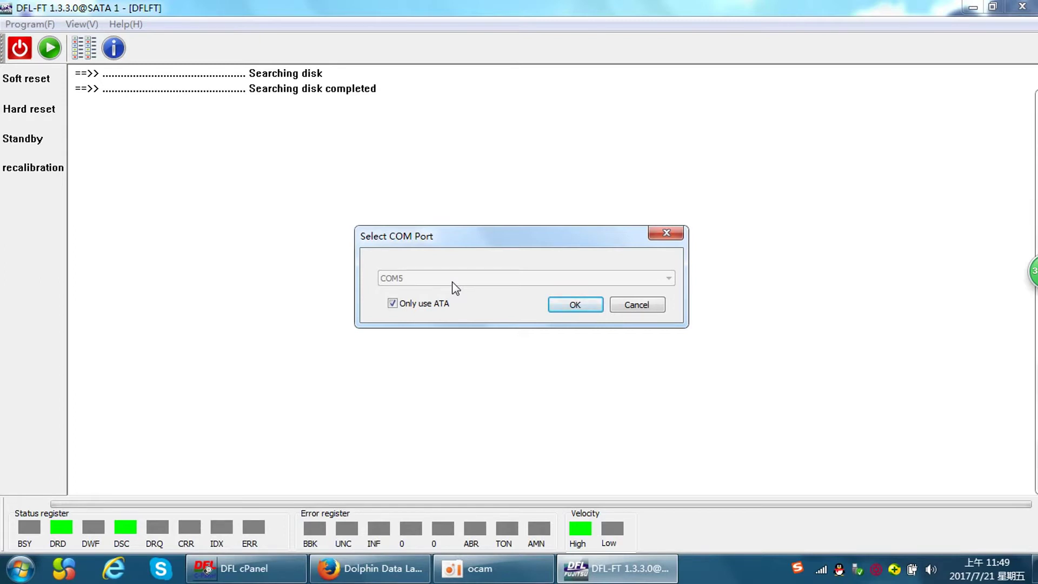
{"action": "left_click", "coordinate": [426, 307]}
{"action": "left_click", "coordinate": [426, 307]}
{"action": "left_click", "coordinate": [576, 306]}
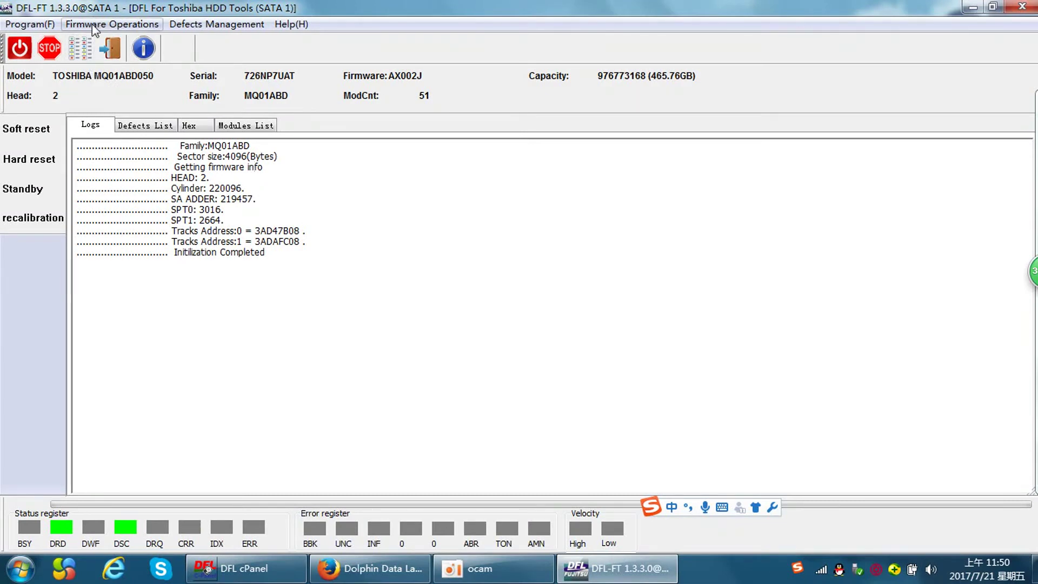
- Open the Firmware Operations menu for the initialized MQ01ABD050 drive
{"action": "left_click", "coordinate": [121, 29]}
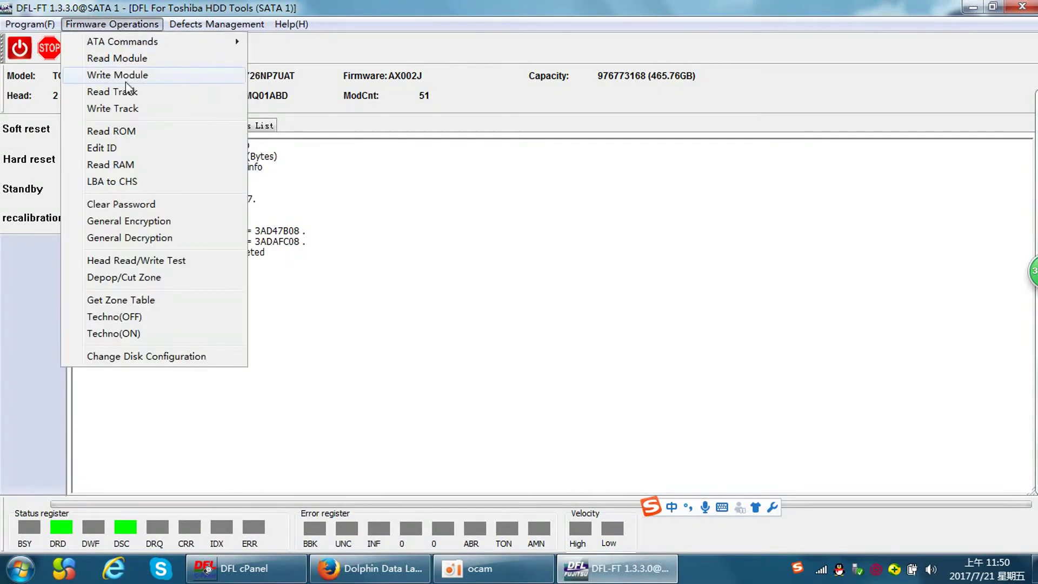
- Open ID Edit and change the model from TOSHIBA MQ01ABD050 to TOSHIBA MQ01ABD051
{"action": "left_click", "coordinate": [128, 150]}
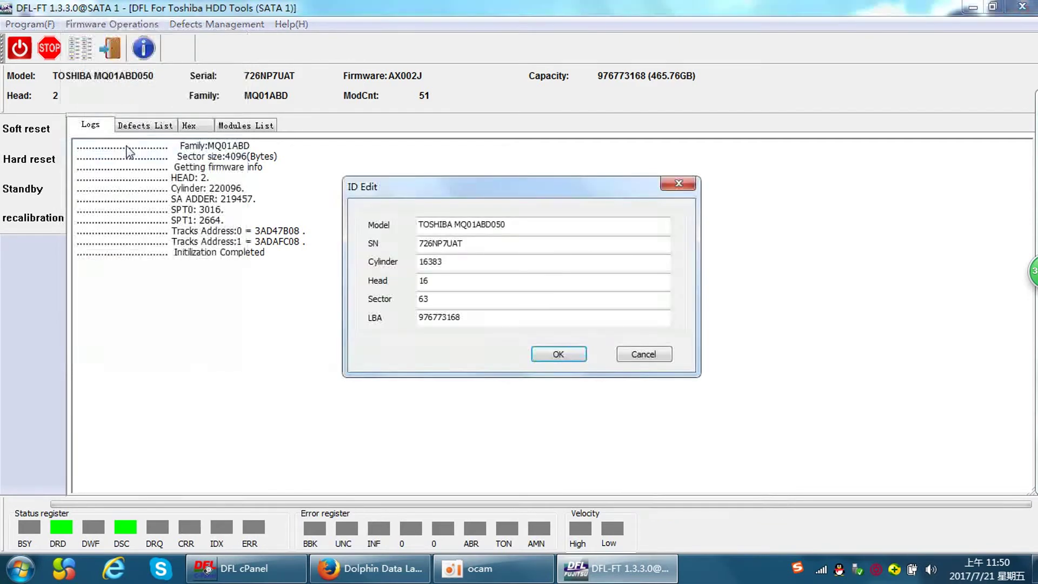
{"action": "left_click_drag", "start_coordinate": [489, 186], "coordinate": [389, 190]}
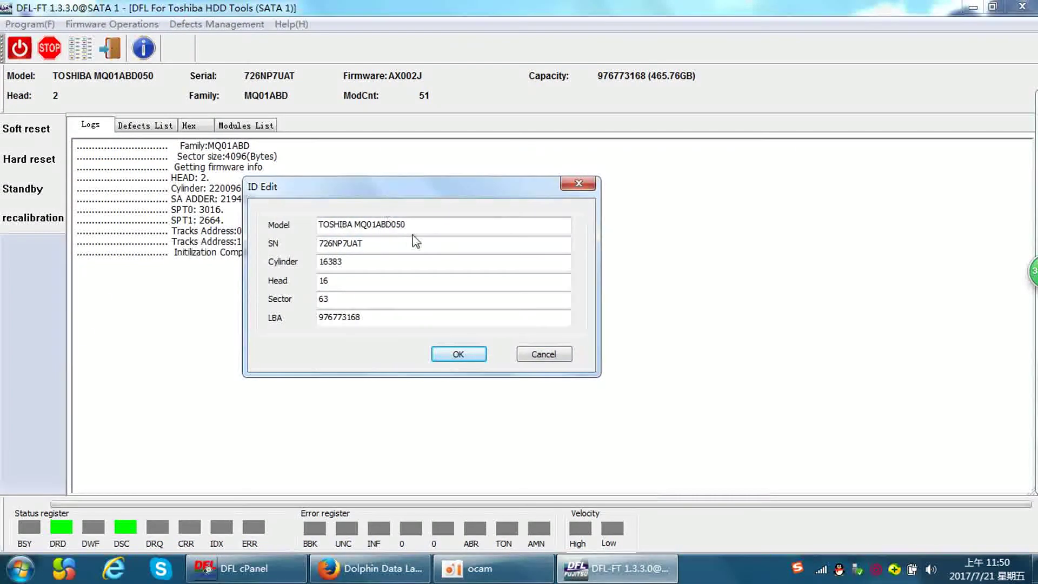
{"action": "left_click", "coordinate": [424, 224]}
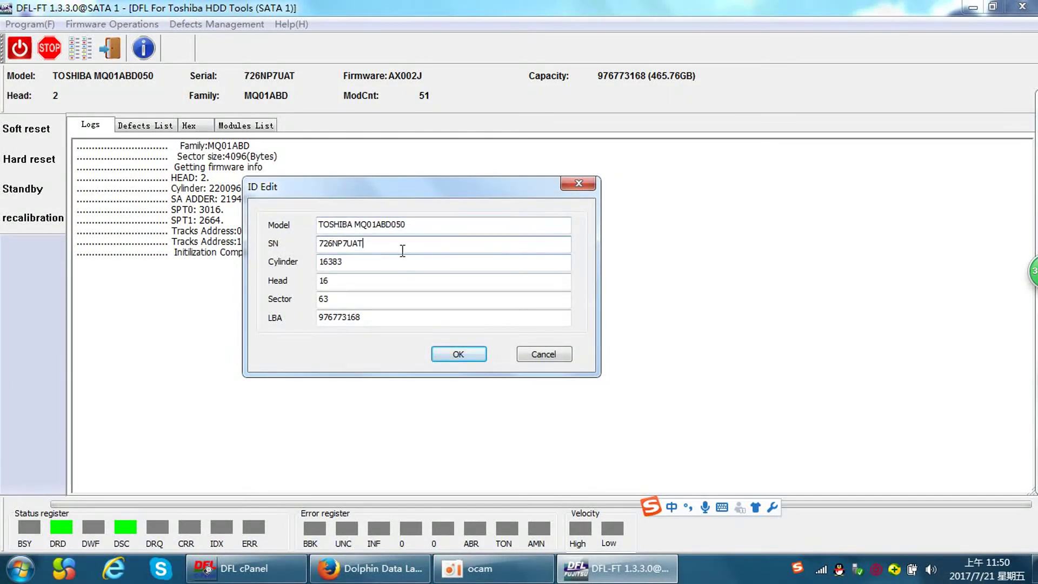
{"action": "left_click_drag", "start_coordinate": [411, 223], "coordinate": [401, 225]}
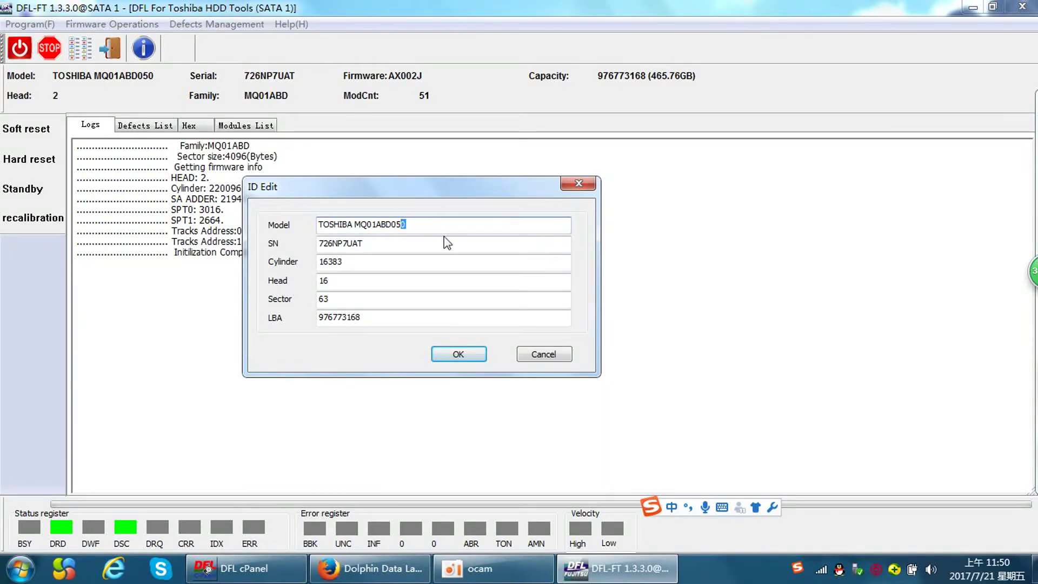
{"action": "type", "text": "1"}
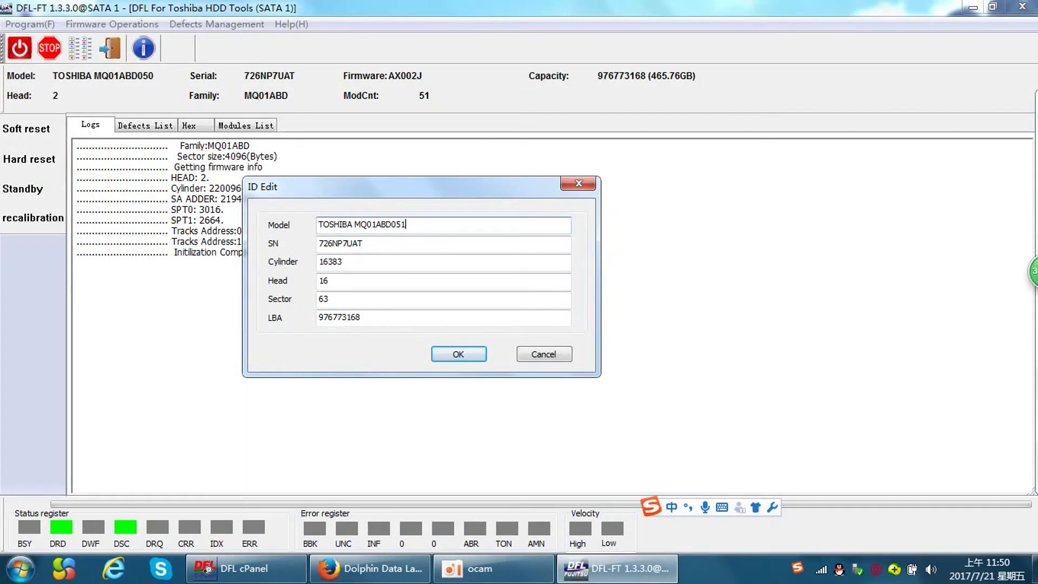
- Change the serial's leading 7 to 8, making it 826NP7UAT, and review both new values
{"action": "left_click", "coordinate": [324, 243]}
{"action": "key", "text": "BackSpace"}
{"action": "type", "text": "8"}
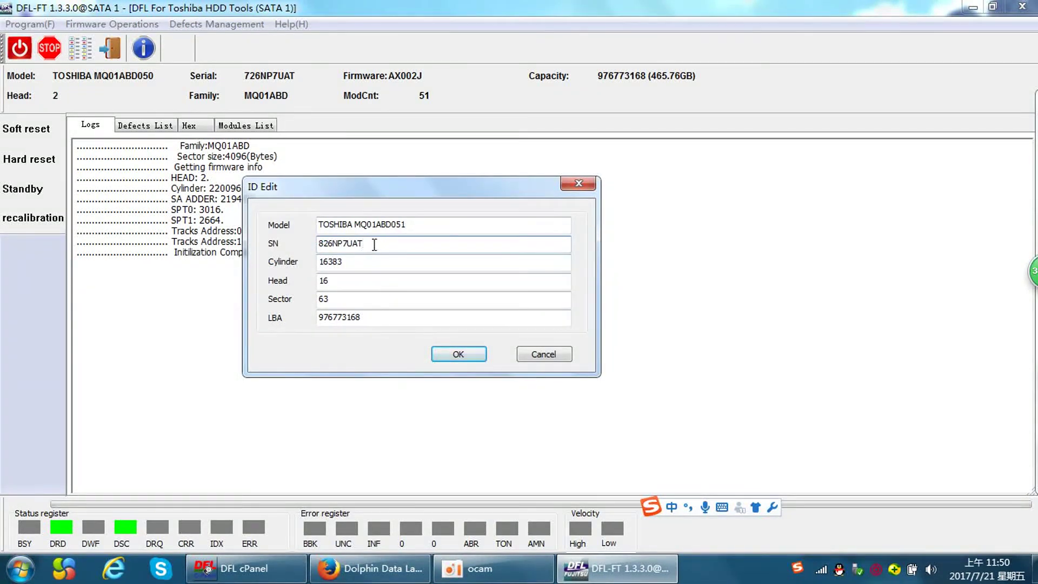
{"action": "left_click_drag", "start_coordinate": [376, 242], "coordinate": [318, 241]}
{"action": "left_click_drag", "start_coordinate": [423, 222], "coordinate": [317, 231]}
{"action": "left_click", "coordinate": [463, 223]}
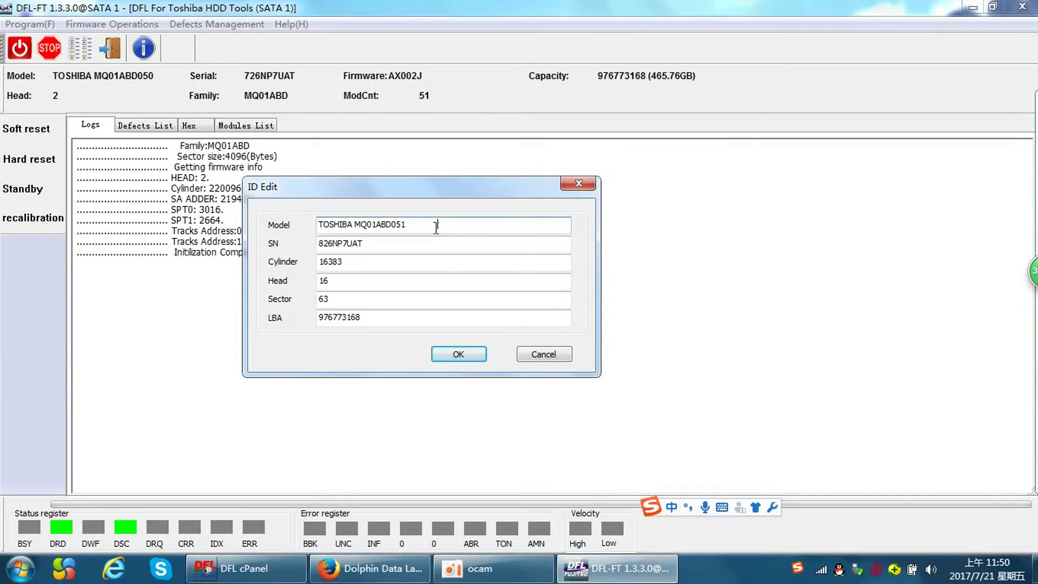
- Write the new ID to the drive, verify Write success in the log, and exit the Toshiba tools
{"action": "left_click", "coordinate": [470, 355]}
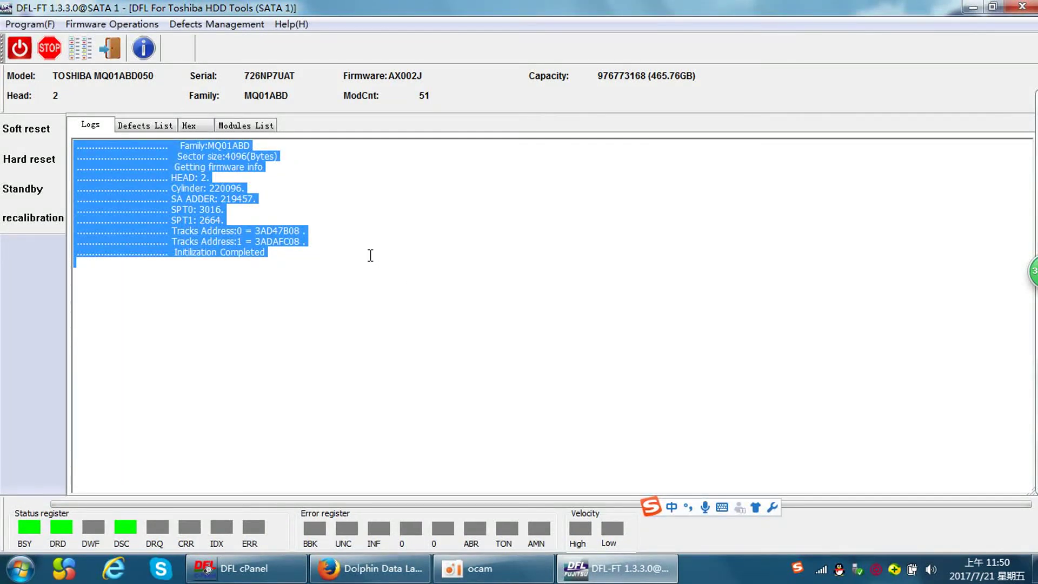
{"action": "left_click", "coordinate": [277, 277]}
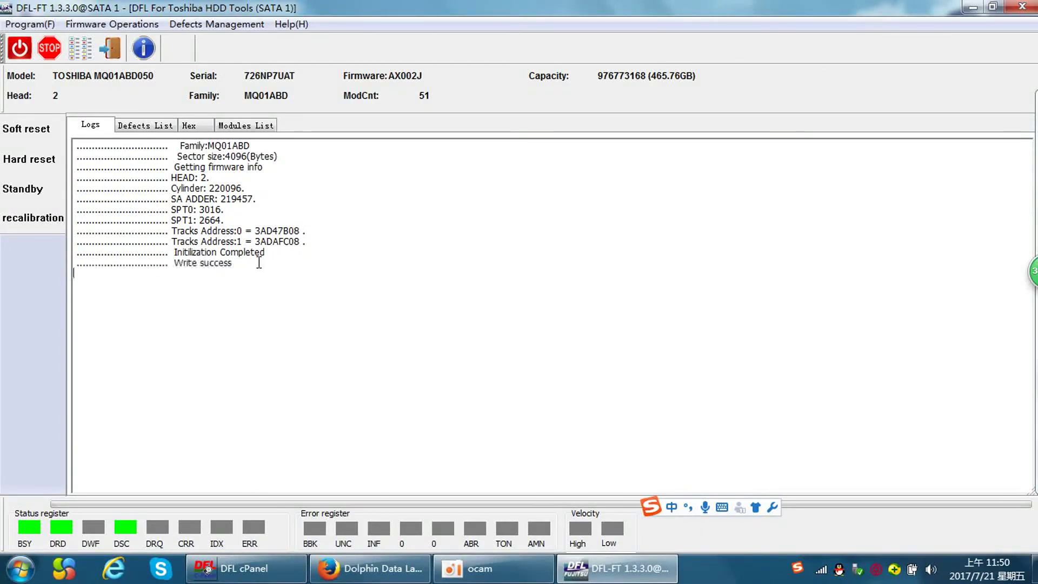
{"action": "left_click_drag", "start_coordinate": [236, 264], "coordinate": [62, 141]}
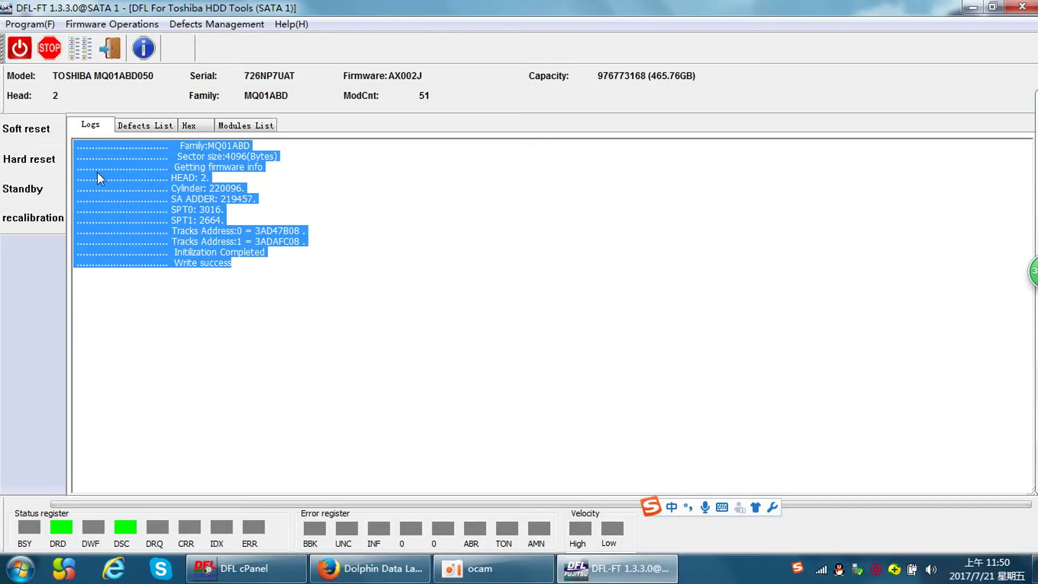
{"action": "left_click", "coordinate": [235, 263]}
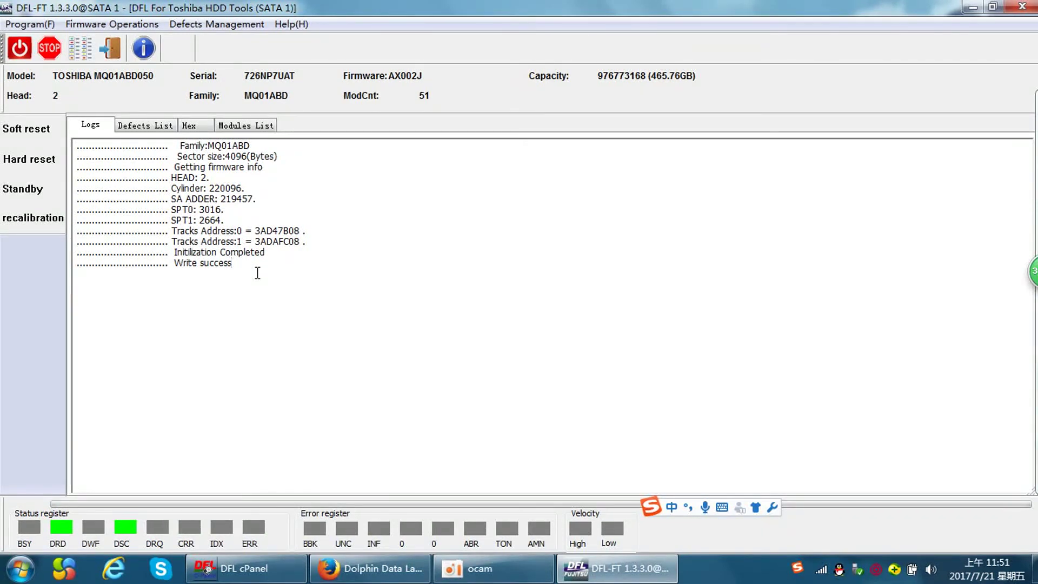
{"action": "left_click", "coordinate": [110, 48]}
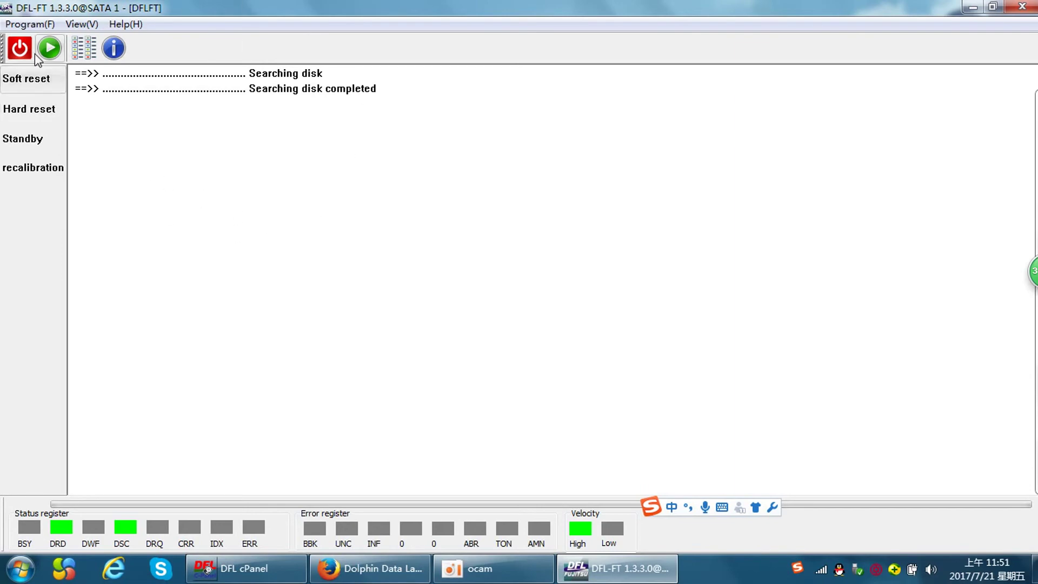
- Reload the Toshiba tools with path D:\DFLTask\ and ATA-only, confirming model MQ01ABD051 and serial 826NP7UAT
{"action": "left_click", "coordinate": [50, 49]}
{"action": "left_click", "coordinate": [462, 291]}
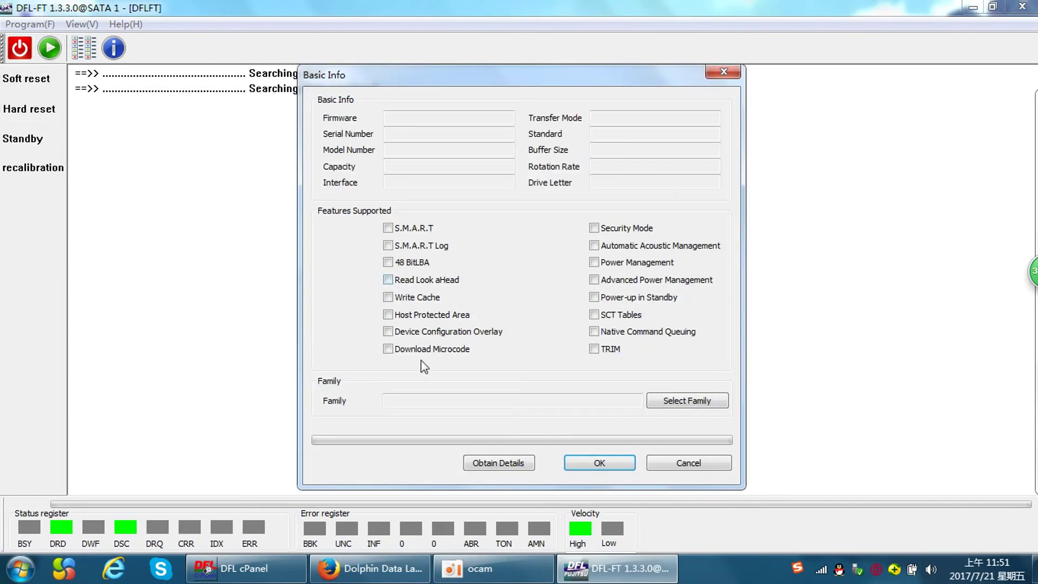
{"action": "left_click", "coordinate": [497, 462]}
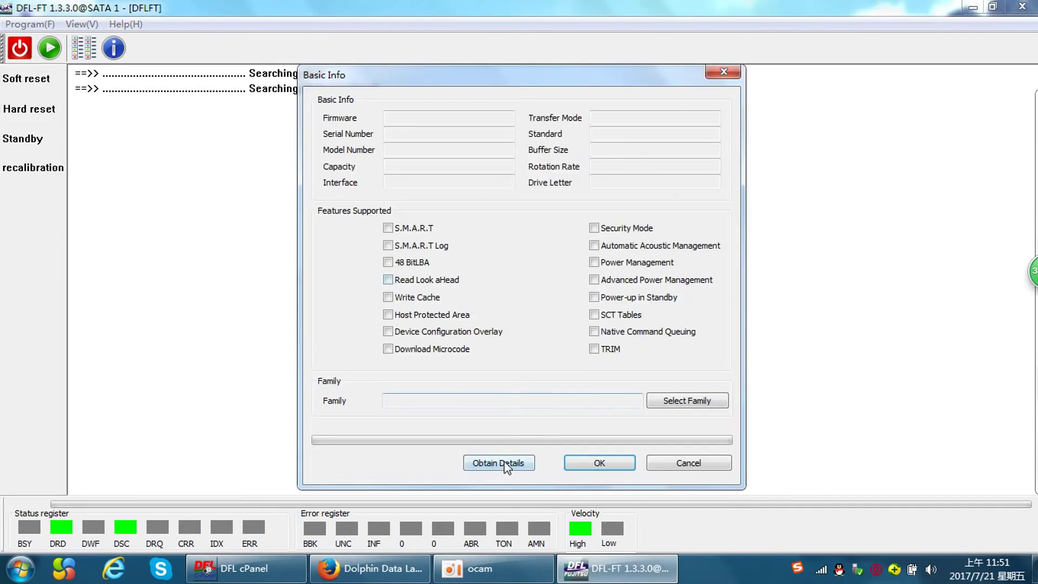
{"action": "left_click", "coordinate": [597, 462]}
{"action": "left_click", "coordinate": [665, 401]}
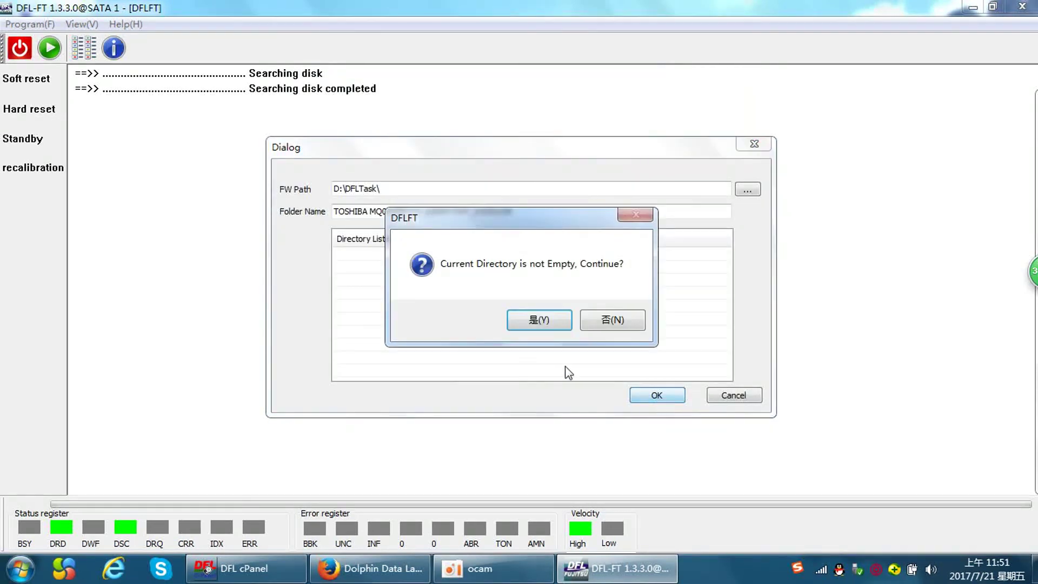
{"action": "left_click", "coordinate": [535, 321]}
{"action": "left_click", "coordinate": [423, 303]}
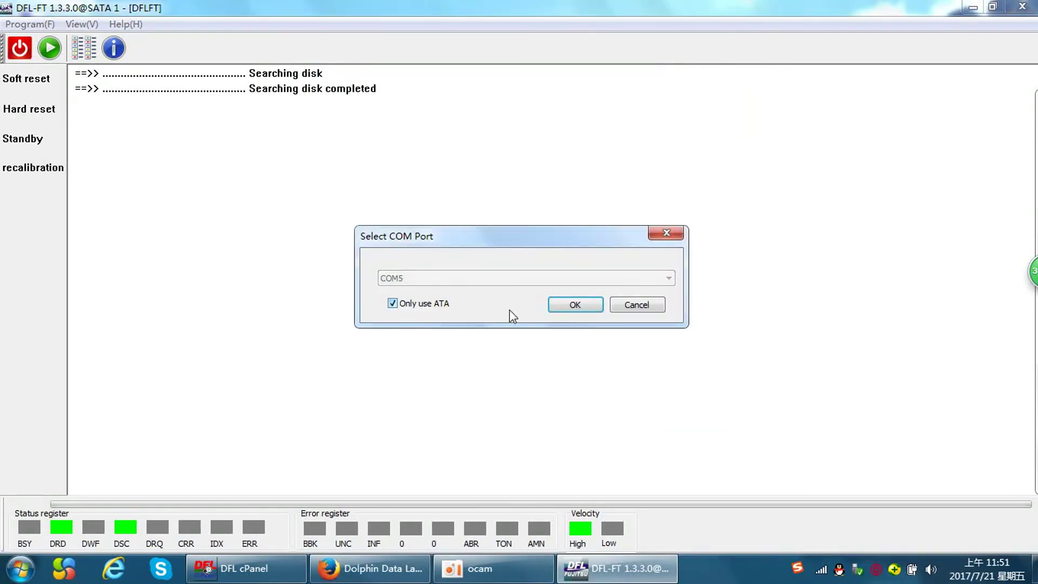
{"action": "left_click", "coordinate": [574, 305]}
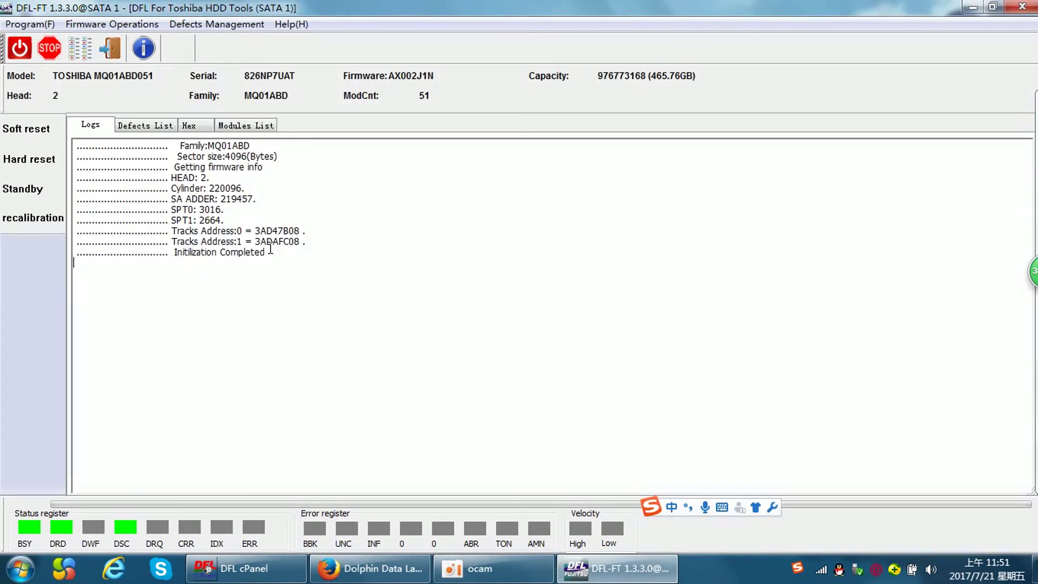